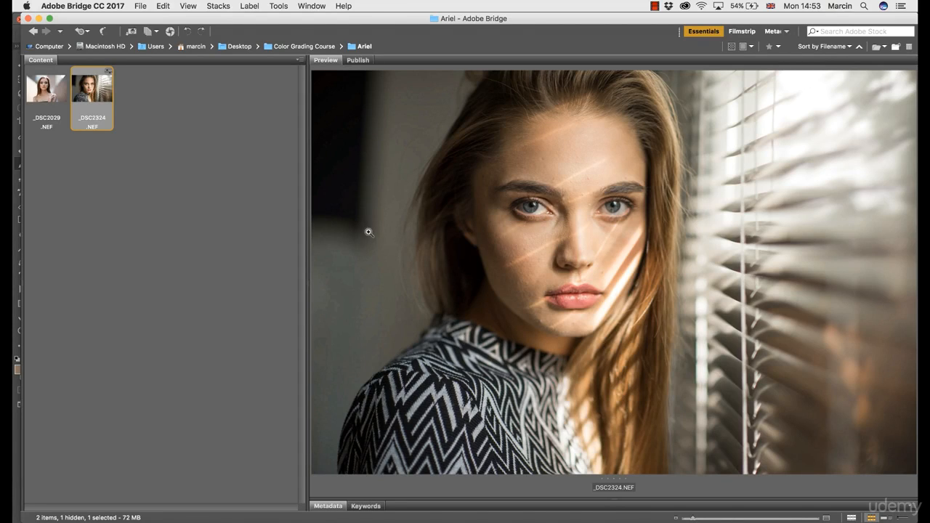
# - Enlarge the preview area, compare the two portraits and open _DSC2324.NEF in Camera Raw
pyautogui.moveTo(305, 255); pyautogui.dragTo(280, 248)
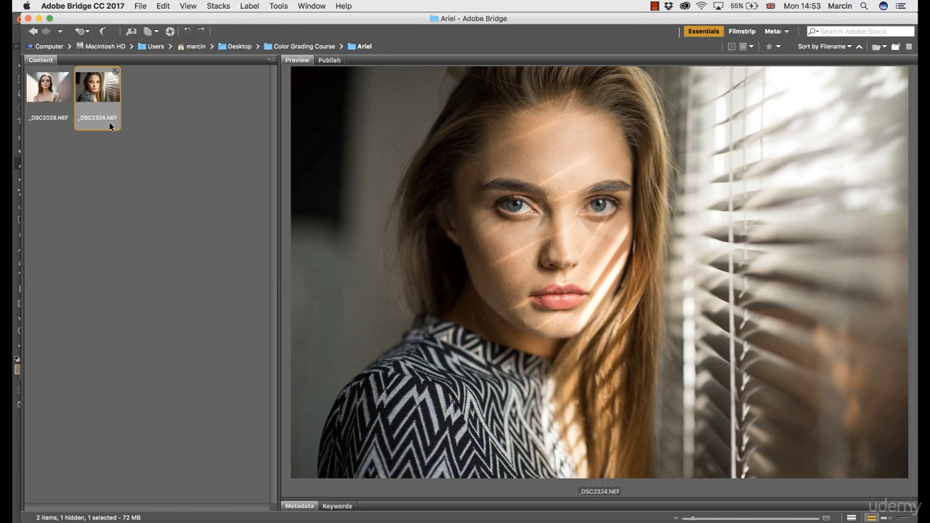
pyautogui.click(38, 90)
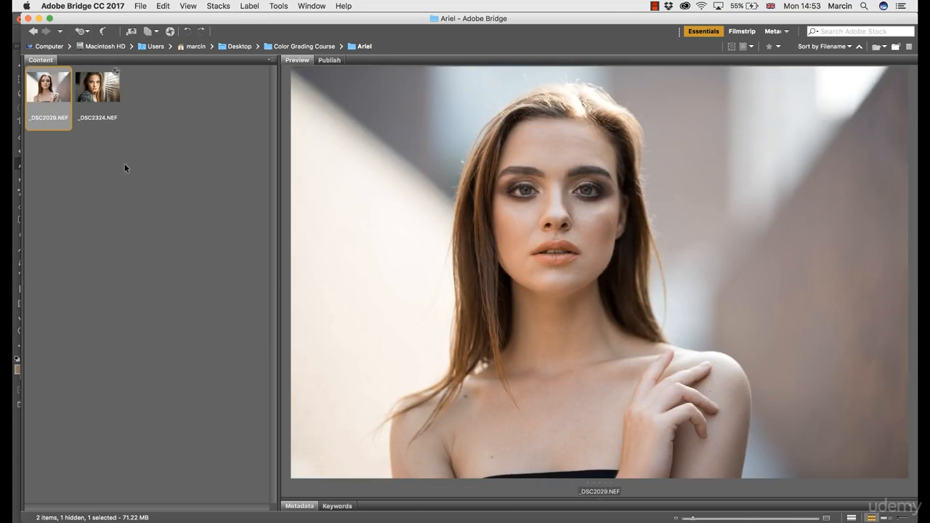
pyautogui.click(87, 103)
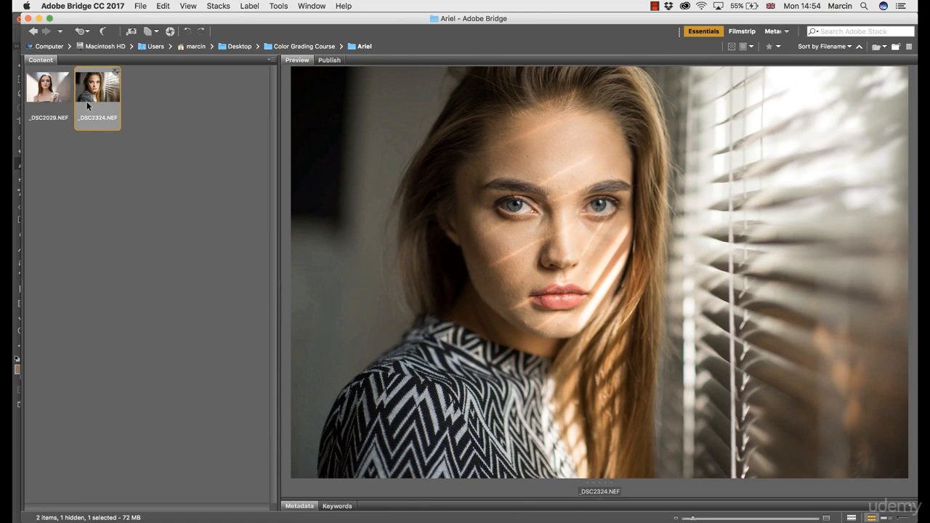
pyautogui.doubleClick(103, 95)
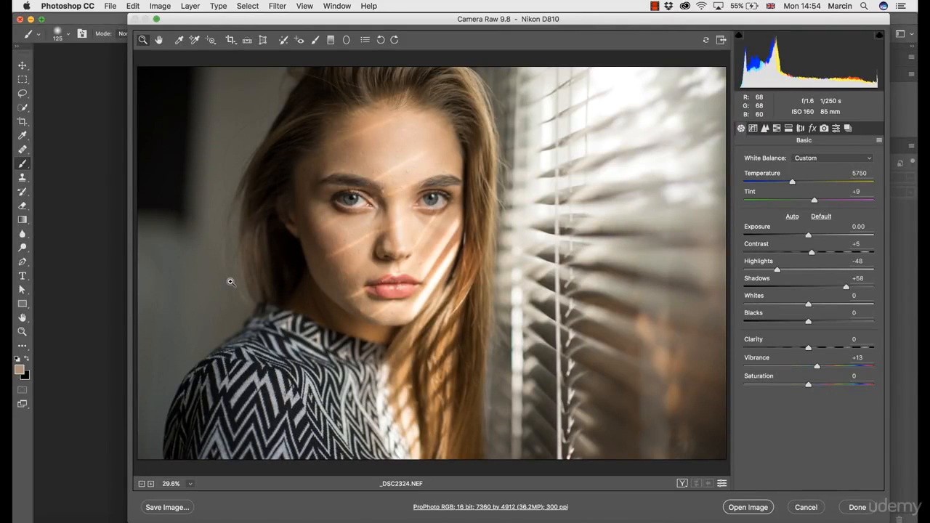
# - Reset the Camera Raw defaults for the portrait by the window blinds
pyautogui.click(879, 141)
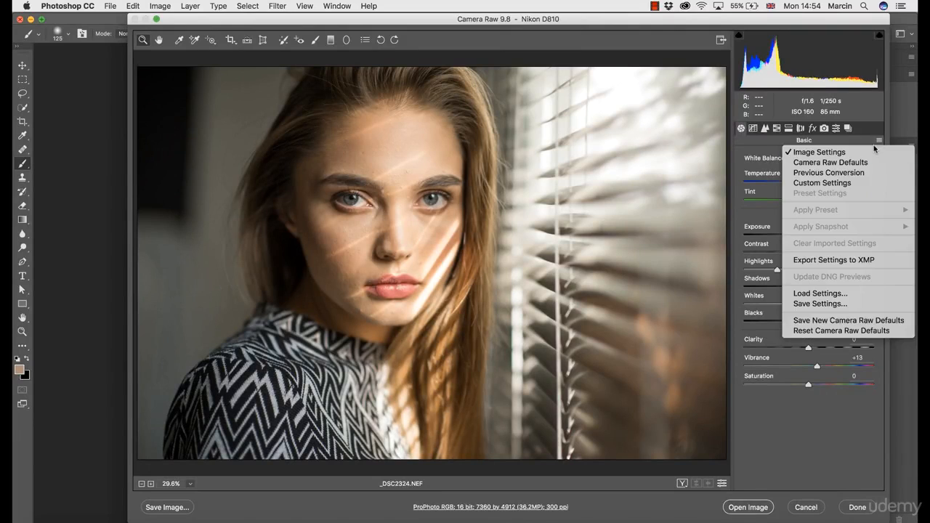
pyautogui.click(841, 331)
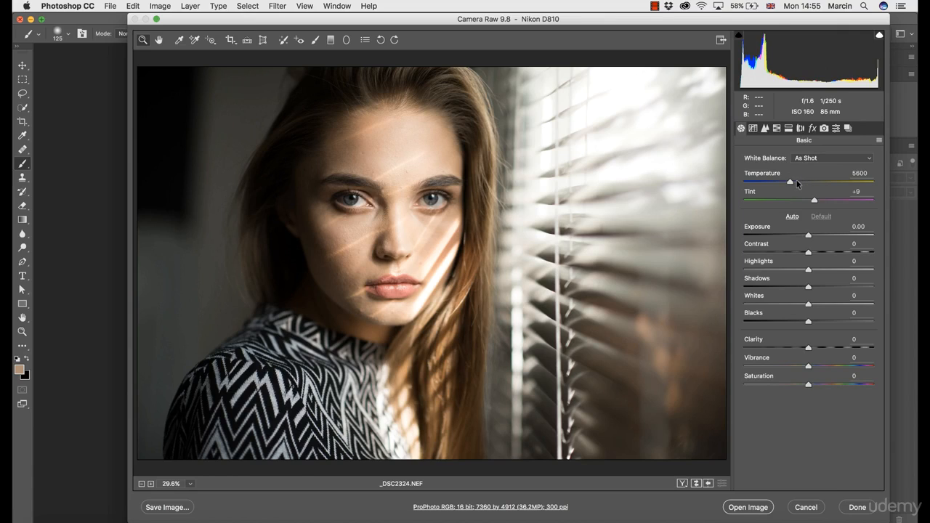
# - Try a cooler white balance with a temperature of 4650 and reset the Camera Raw defaults
pyautogui.moveTo(796, 181); pyautogui.dragTo(778, 182)
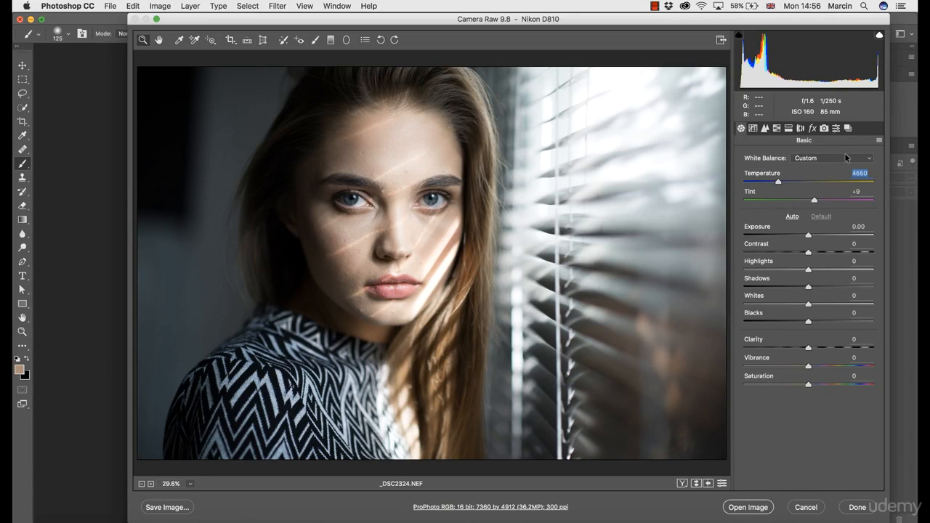
pyautogui.click(879, 142)
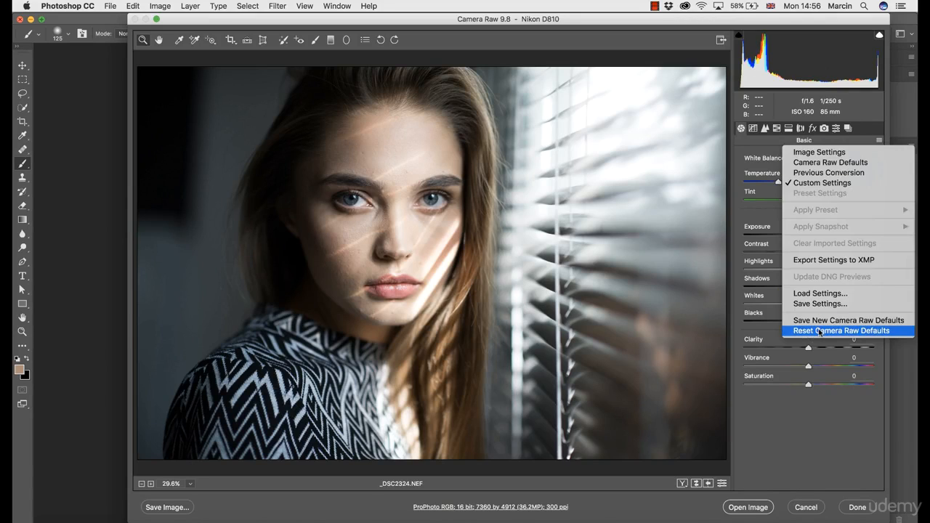
pyautogui.click(822, 331)
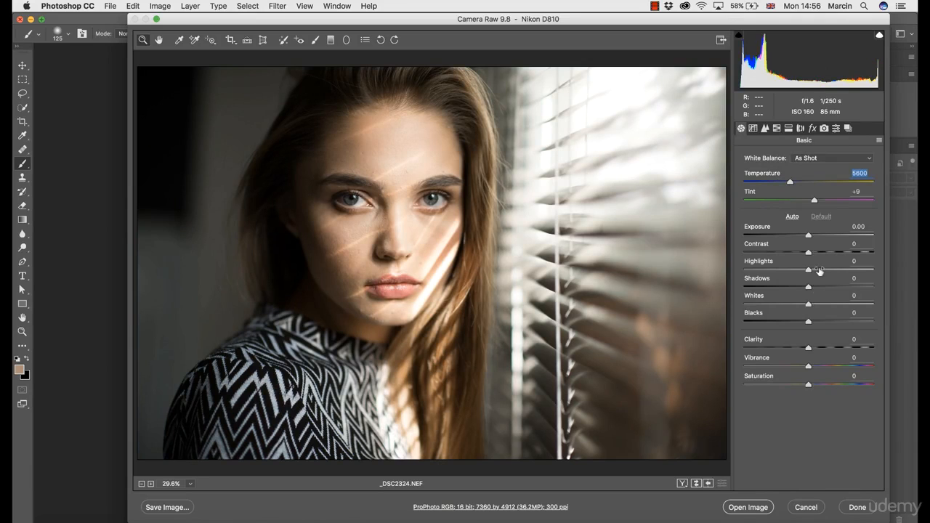
# - Try darkening the photo with an exposure of -0.25 and restore the exposure to 0.00
pyautogui.click(805, 235)
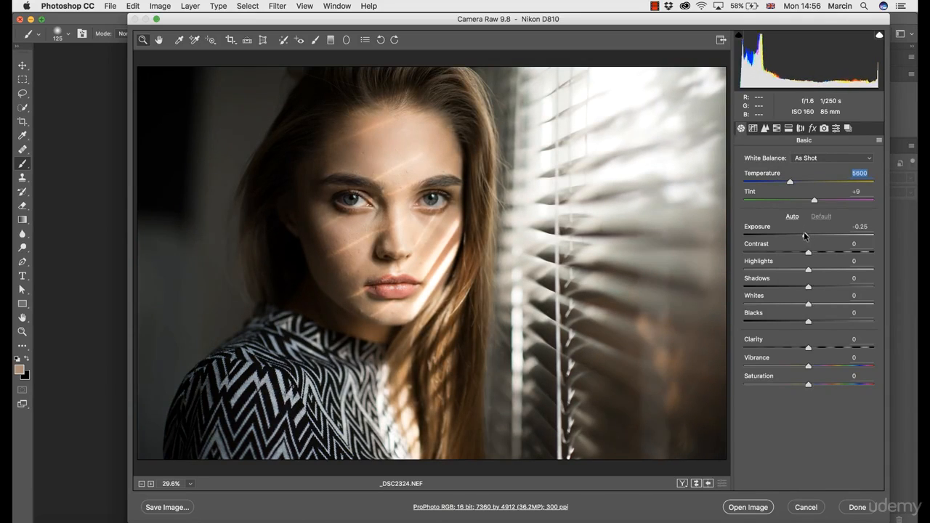
pyautogui.moveTo(806, 235)
pyautogui.mouseDown()
pyautogui.moveTo(796, 236)
pyautogui.moveTo(815, 236)
pyautogui.moveTo(807, 236)
pyautogui.mouseUp()
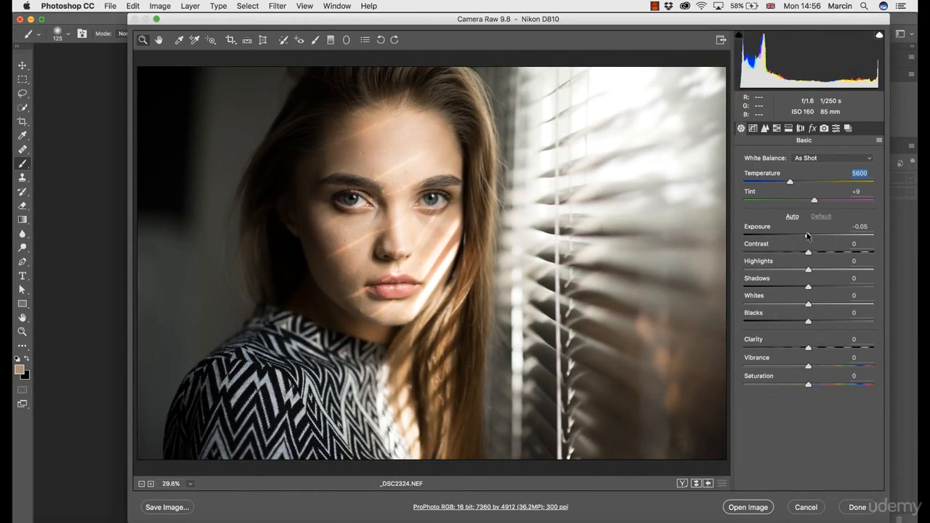
pyautogui.doubleClick(807, 236)
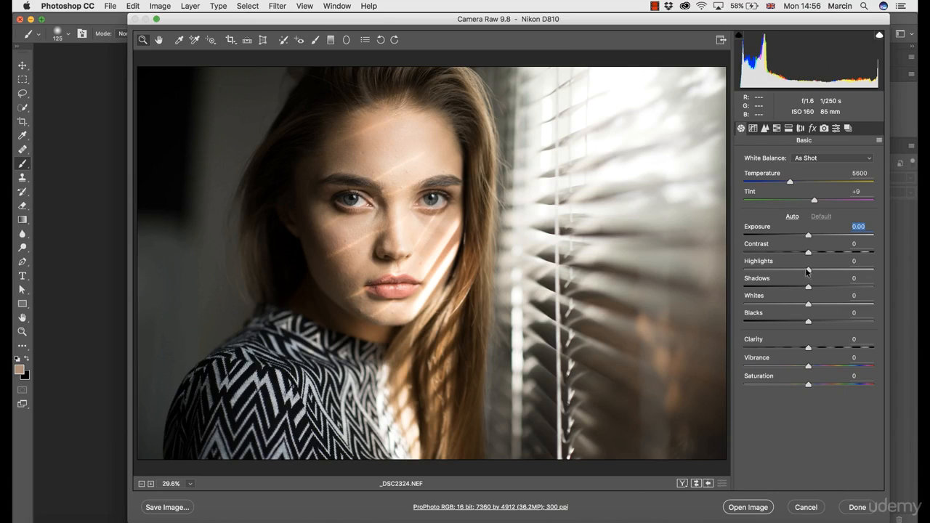
# - Recover the bright and dark areas by setting Highlights to -48 and Shadows to +42
pyautogui.moveTo(807, 270); pyautogui.dragTo(777, 272)
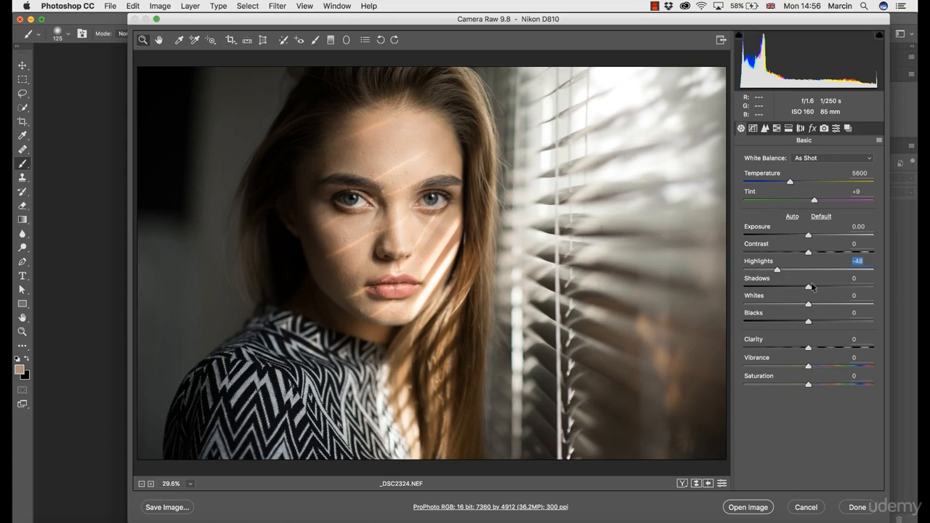
pyautogui.moveTo(807, 286); pyautogui.dragTo(835, 288)
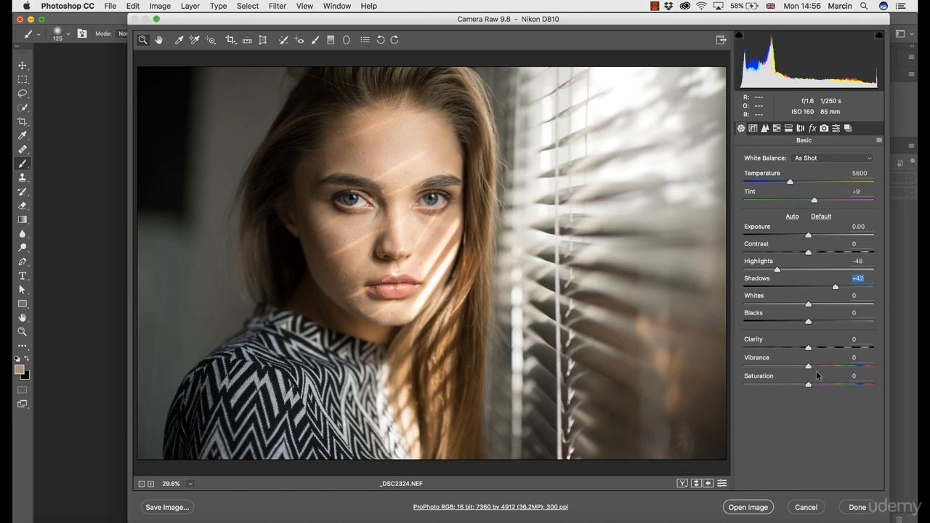
# - Try boosting Vibrance to +35 and return it to 0
pyautogui.moveTo(816, 366)
pyautogui.mouseDown()
pyautogui.moveTo(840, 367)
pyautogui.moveTo(824, 369)
pyautogui.mouseUp()
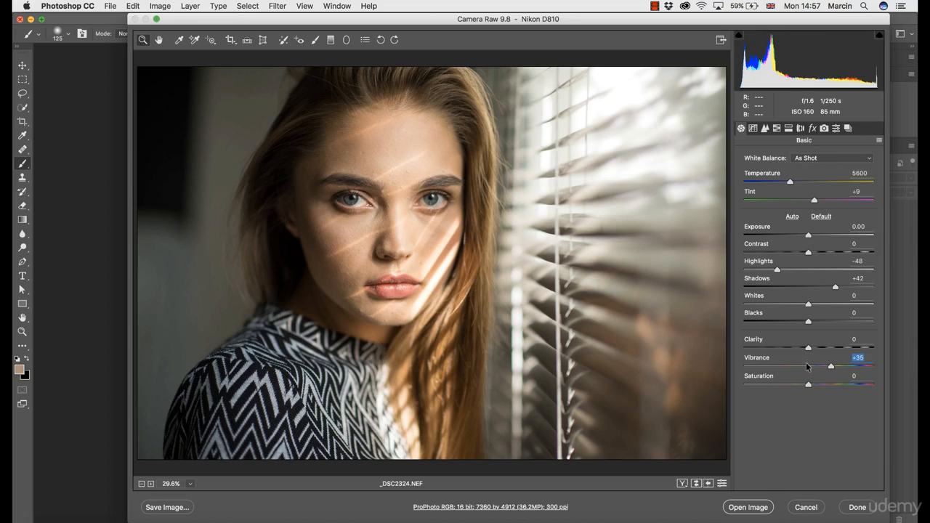
pyautogui.click(808, 365)
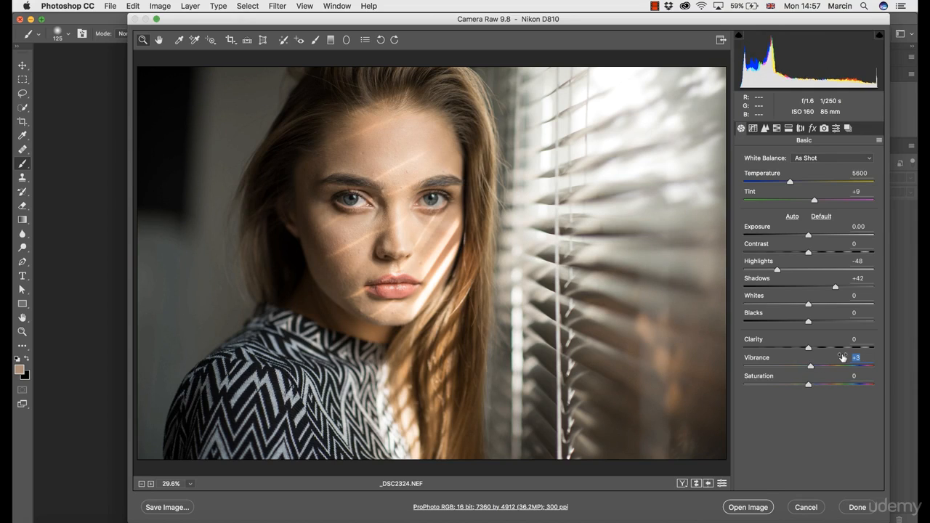
pyautogui.write('0')
# - Try split toning with highlight hue 69 and saturation 15 plus a shadow tint, and reset both saturations
pyautogui.click(788, 129)
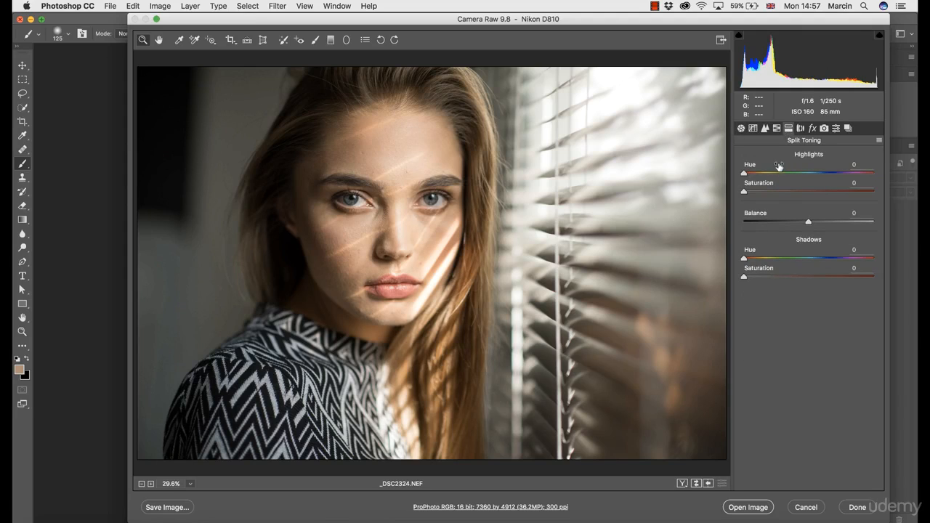
pyautogui.click(762, 191)
pyautogui.click(768, 173)
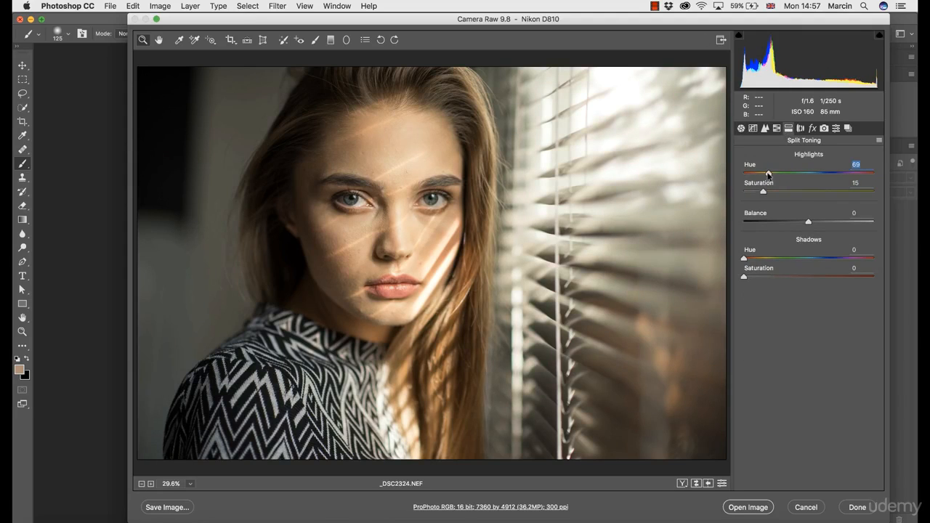
pyautogui.click(814, 258)
pyautogui.click(759, 277)
pyautogui.doubleClick(758, 277)
pyautogui.doubleClick(762, 191)
# - Set the HSL saturation of Oranges to +29 and of Greens and Aquas to -100, and lower Blues fully
pyautogui.click(775, 128)
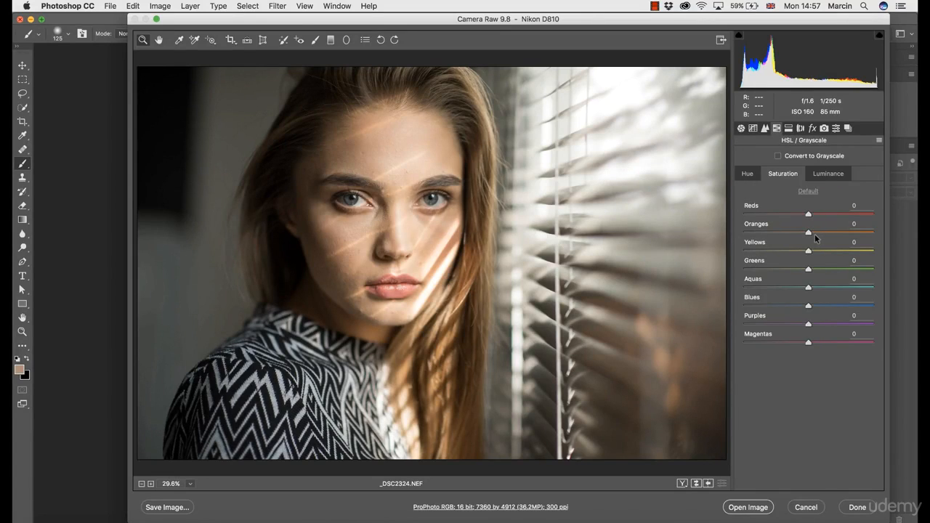
pyautogui.moveTo(808, 232); pyautogui.dragTo(828, 236)
pyautogui.moveTo(807, 290); pyautogui.dragTo(733, 289)
pyautogui.moveTo(780, 271); pyautogui.dragTo(743, 269)
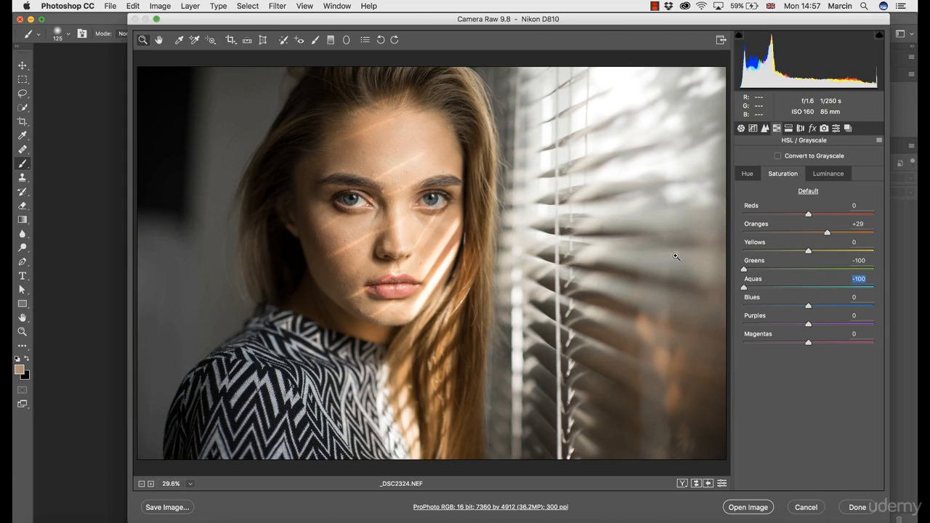
pyautogui.moveTo(808, 305); pyautogui.dragTo(732, 296)
# - Try shifting the HSL hue of Reds in both directions and return it to 0
pyautogui.click(746, 176)
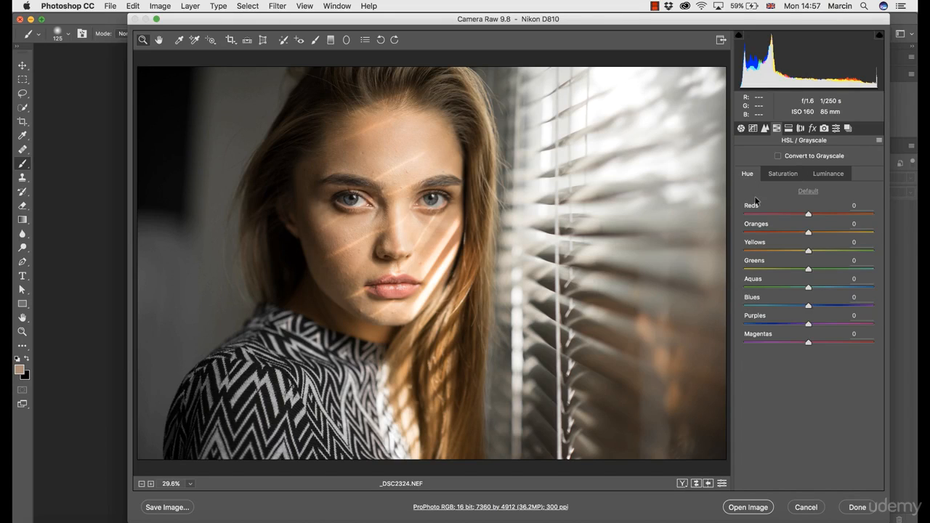
pyautogui.moveTo(807, 215); pyautogui.dragTo(680, 183)
pyautogui.moveTo(775, 213); pyautogui.dragTo(867, 222)
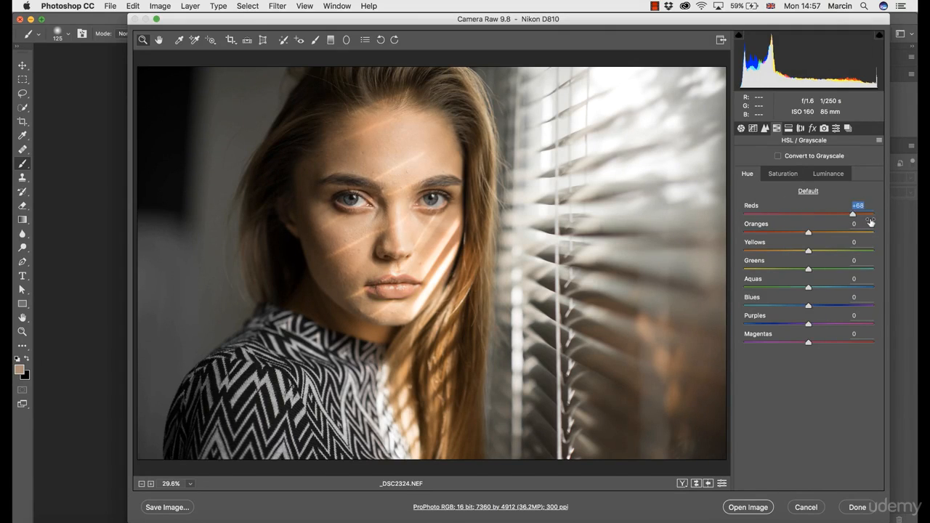
pyautogui.click(807, 215)
pyautogui.write('0')
# - Reset all of the photo's adjustments to the Camera Raw defaults and return to the Basic adjustments
pyautogui.click(878, 141)
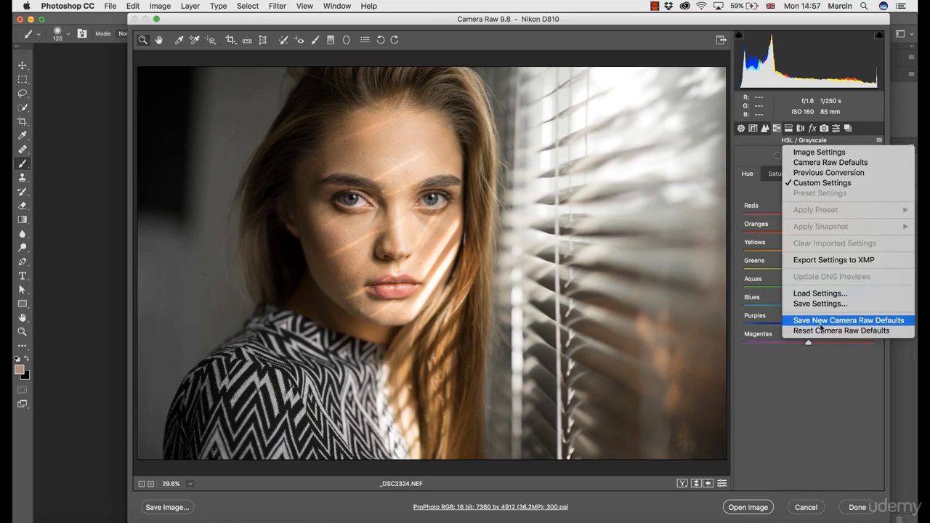
pyautogui.click(820, 330)
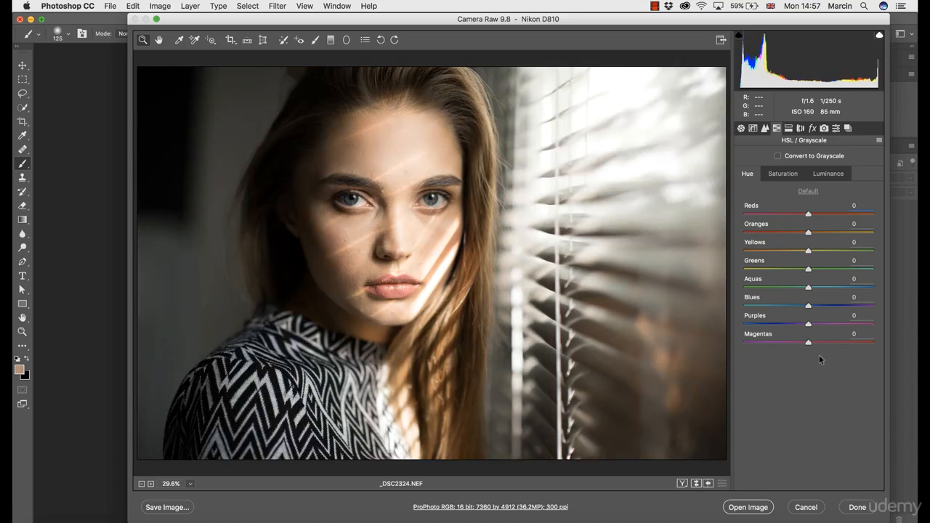
pyautogui.click(740, 129)
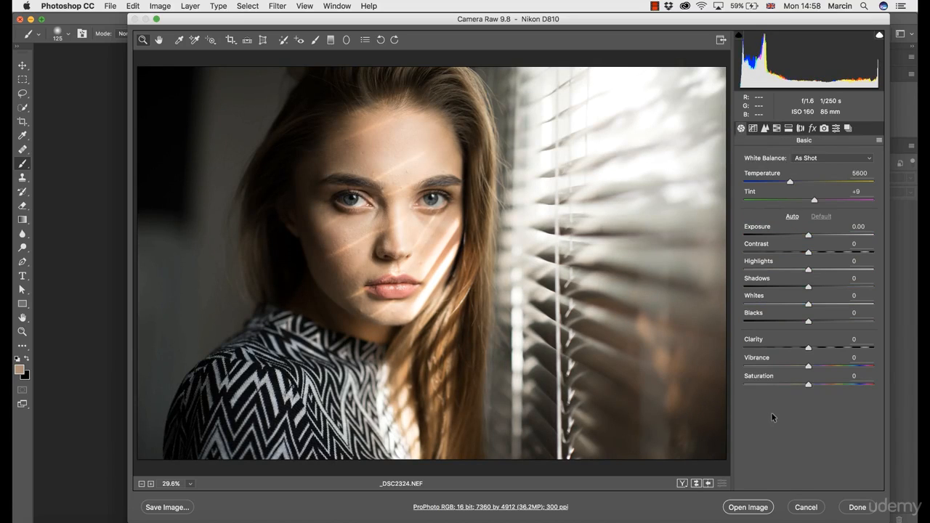